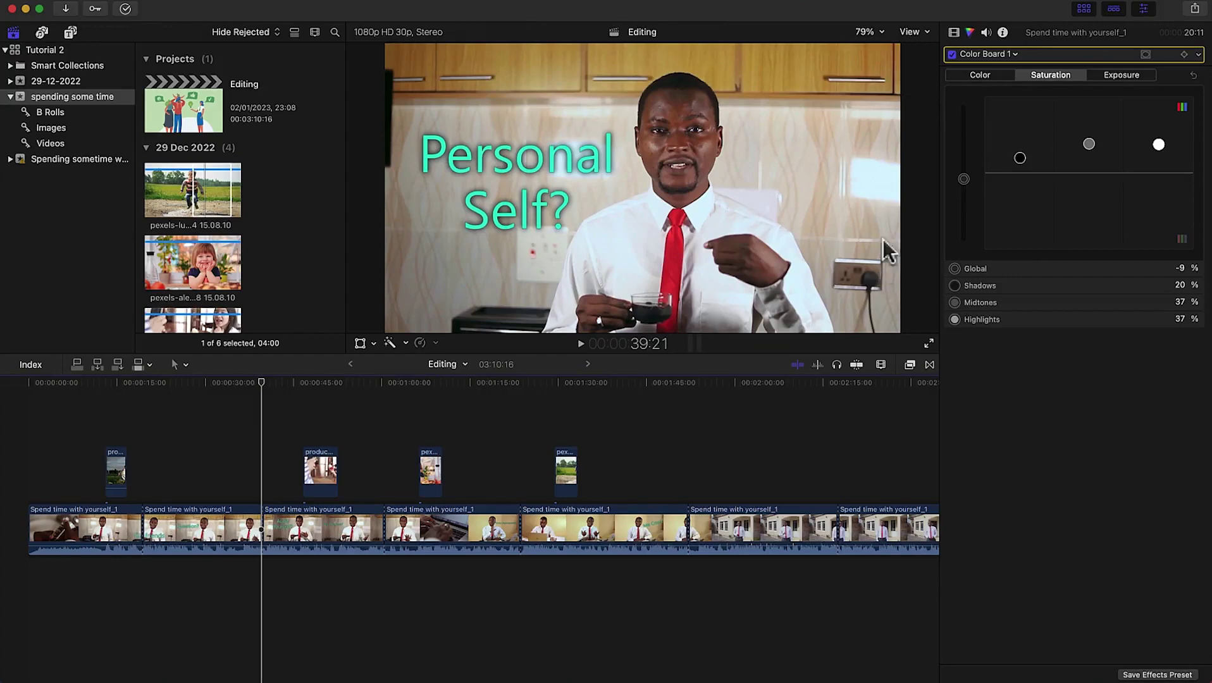
# - Hide the Color Board inspector with Cmd+4 and bring up the File menu for sharing
pyautogui.press('super+4')
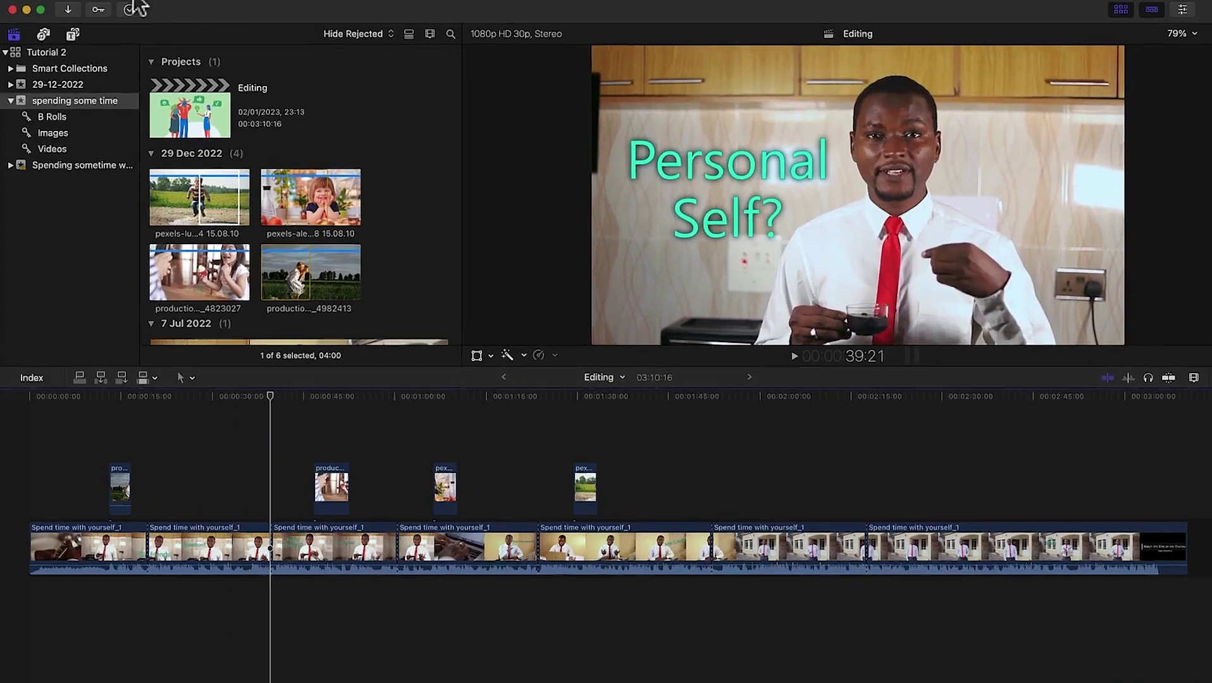
pyautogui.click(180, 4)
pyautogui.moveTo(193, 264)
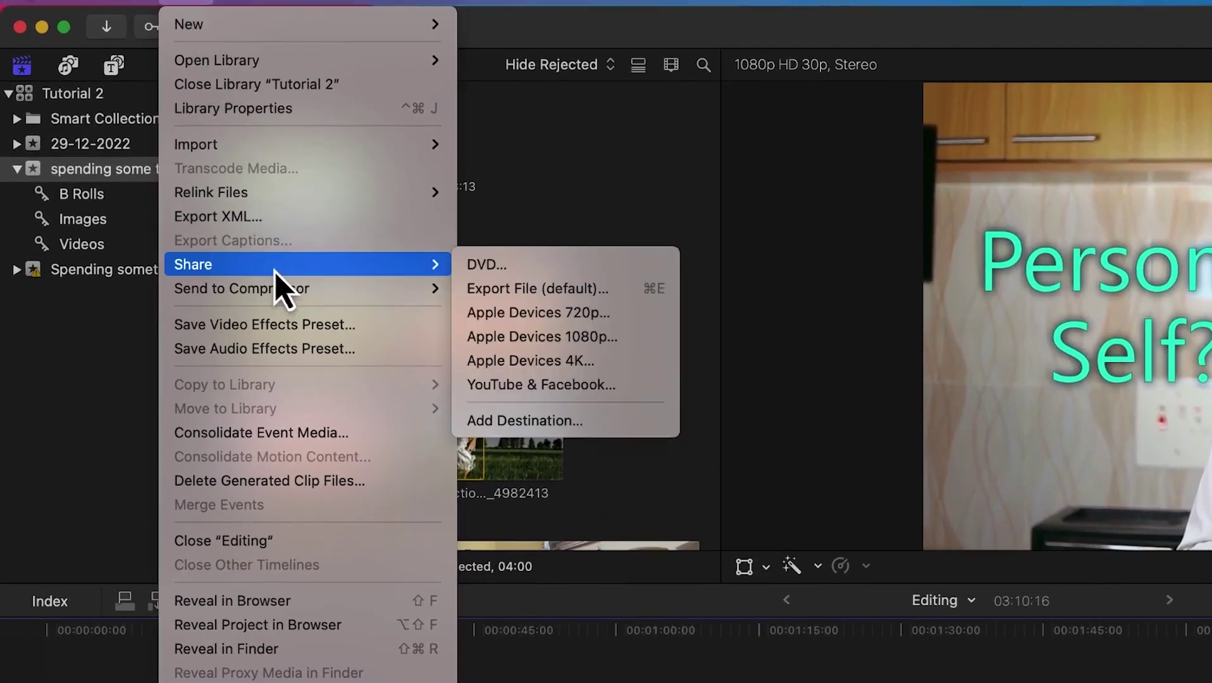
# - Start Share > Export File and show its Settings with the Format choices listed
pyautogui.click(554, 292)
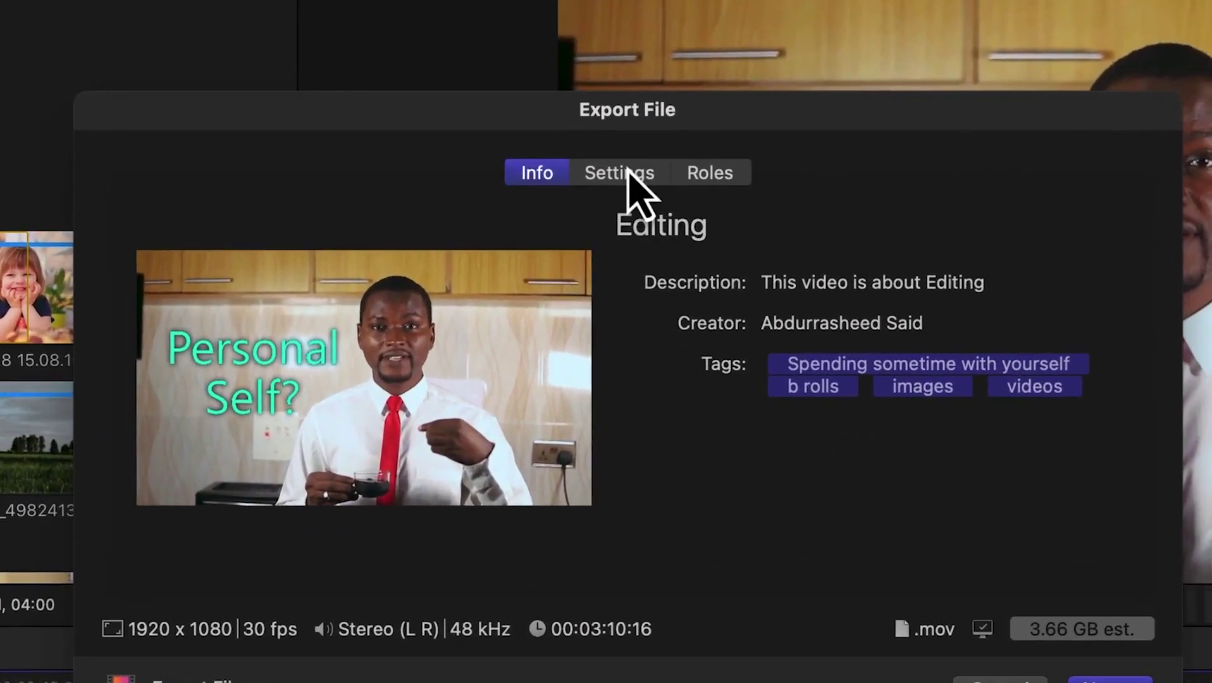
pyautogui.click(866, 212)
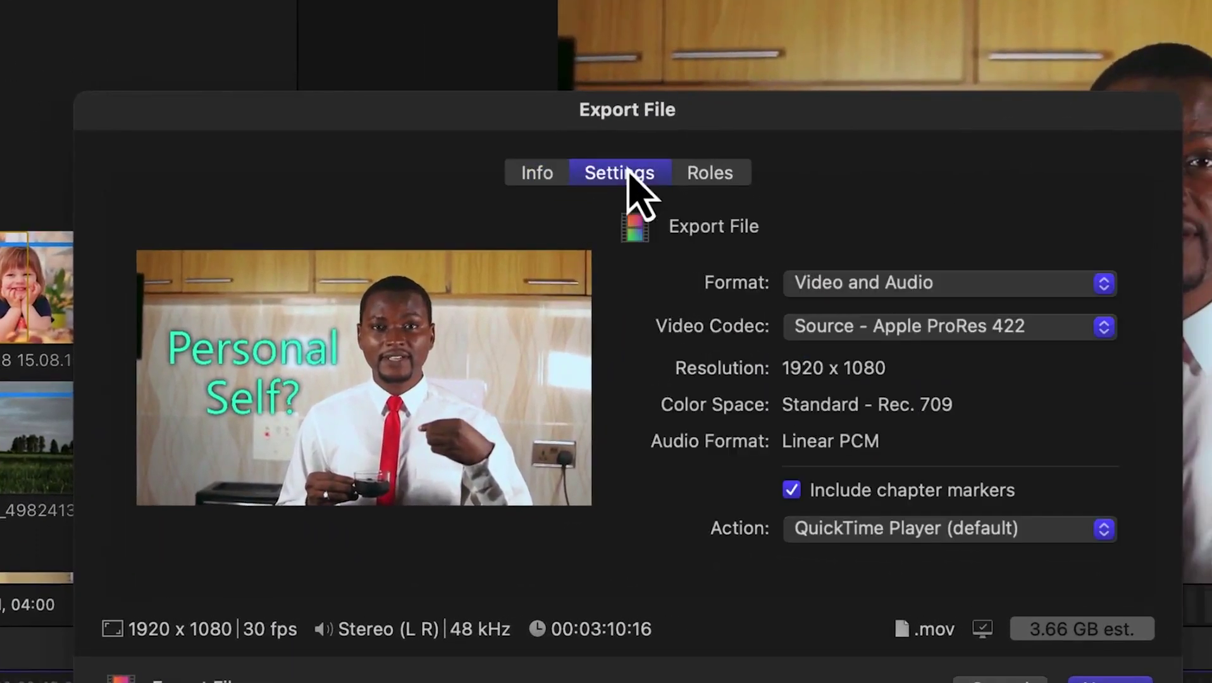
pyautogui.click(872, 284)
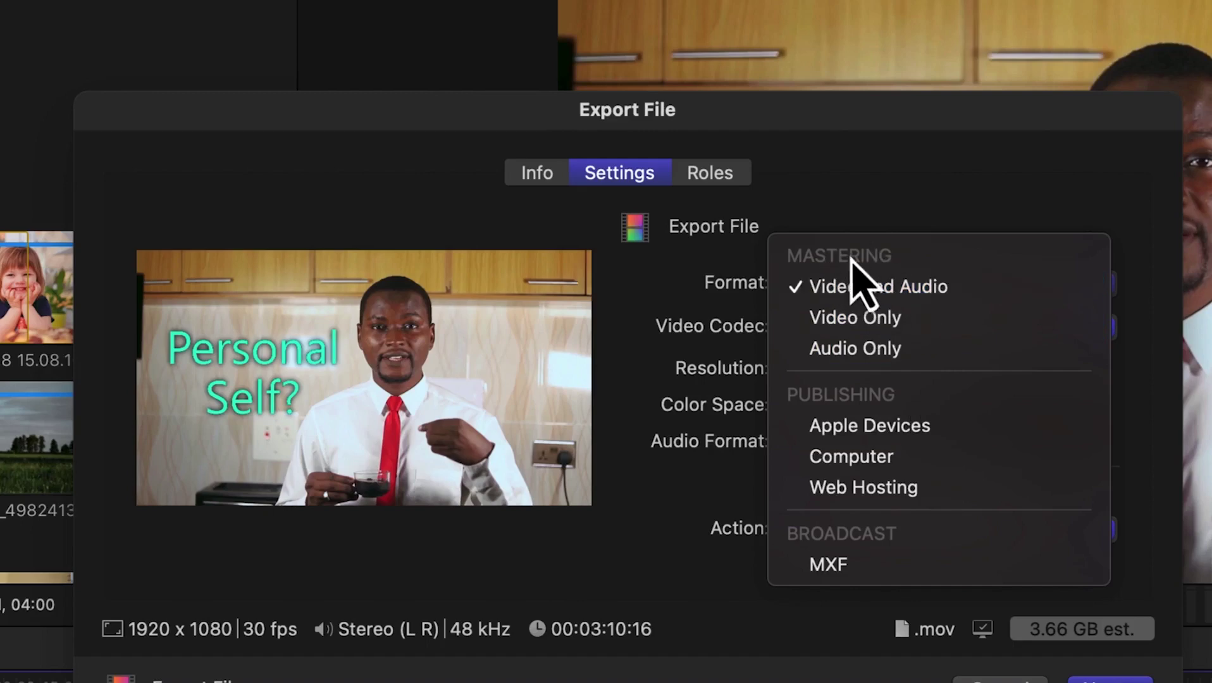
# - Keep Video and Audio as the format, choose H.264 as the codec, and continue with Next
pyautogui.click(905, 286)
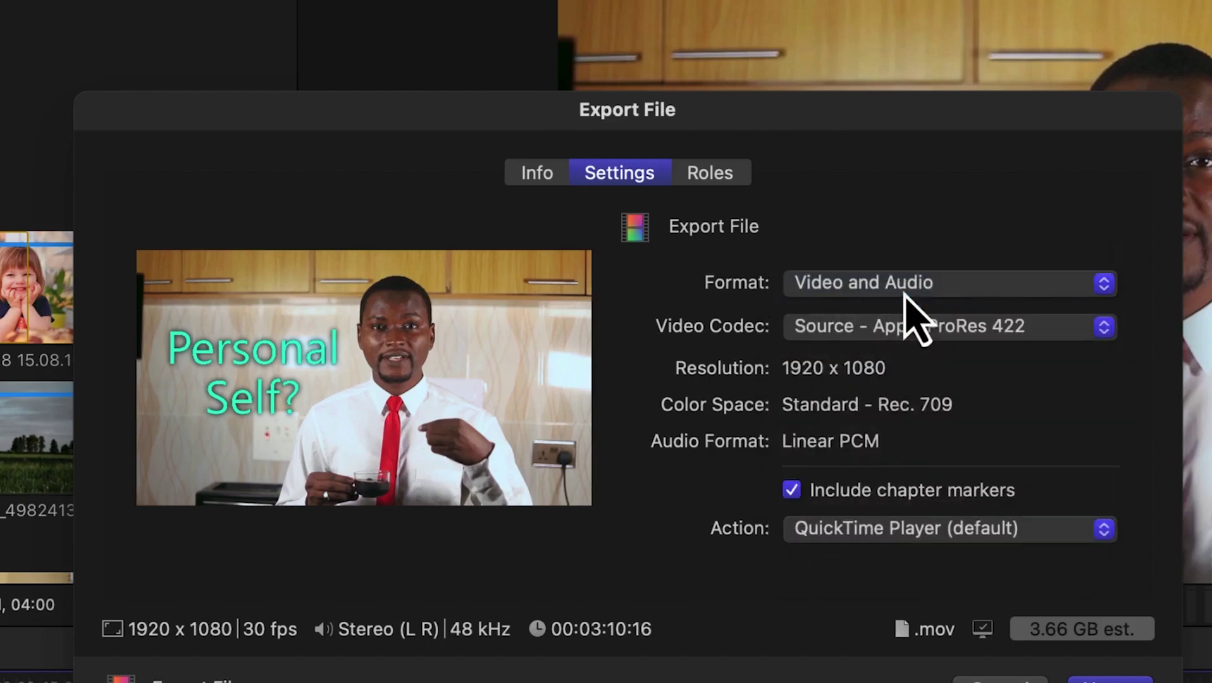
pyautogui.click(1023, 327)
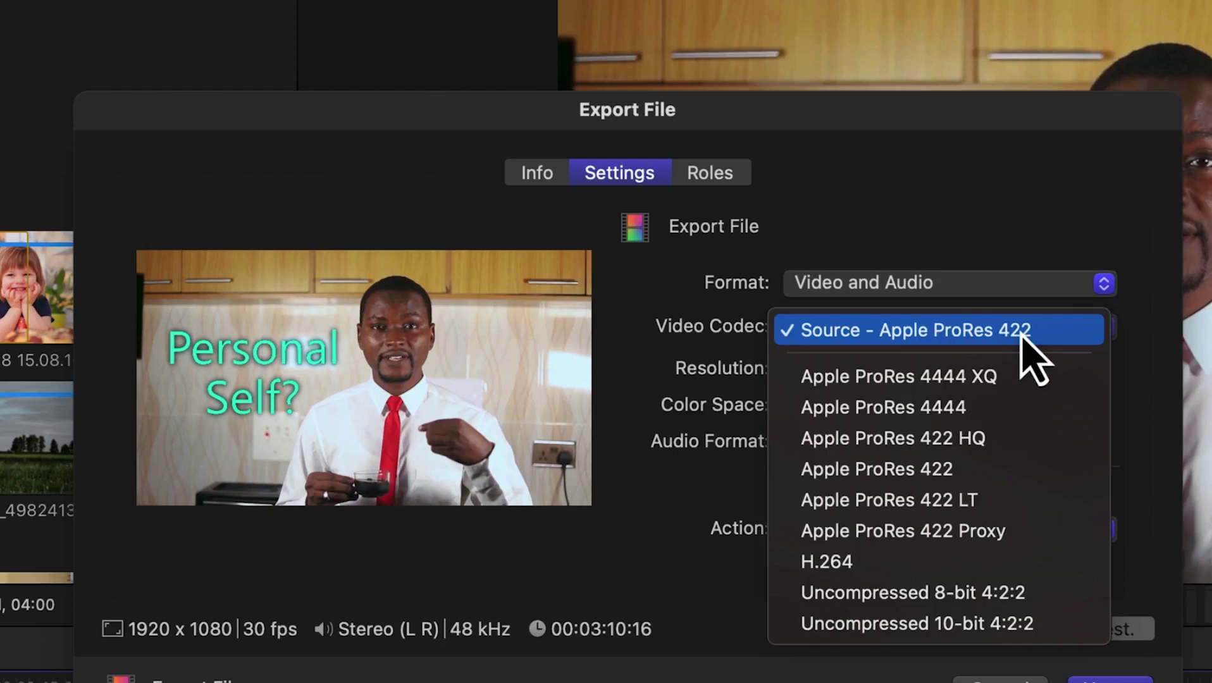
pyautogui.click(863, 568)
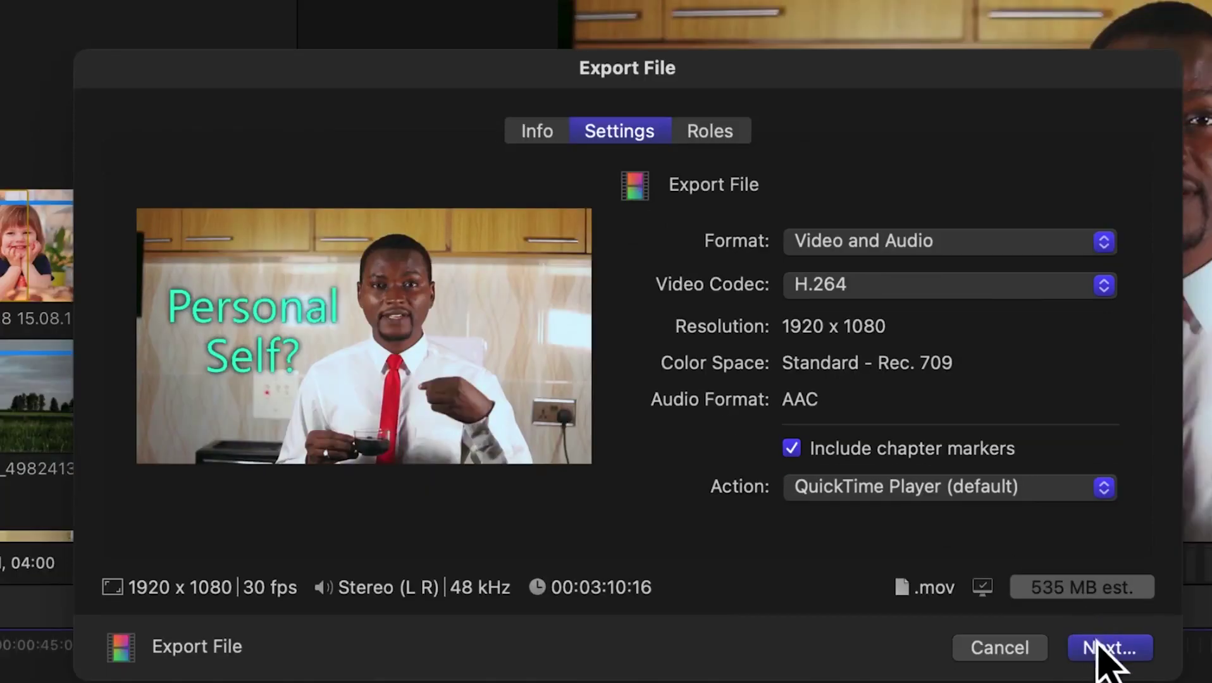
pyautogui.click(1110, 649)
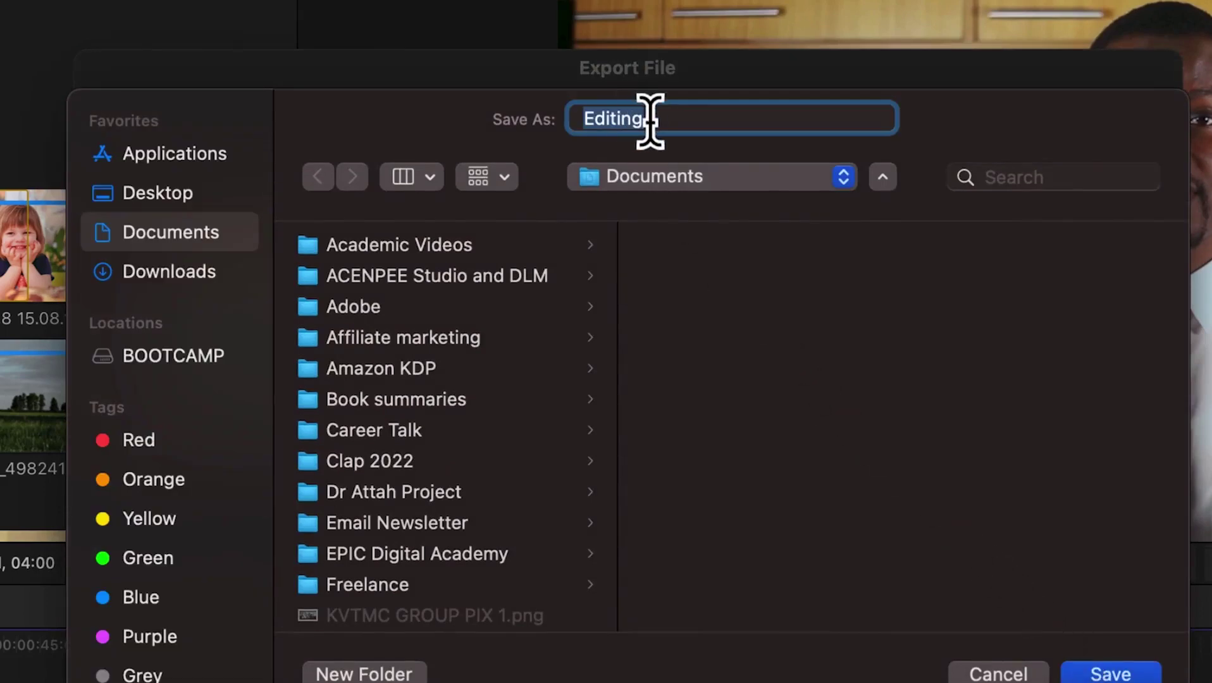
pyautogui.write('Se')
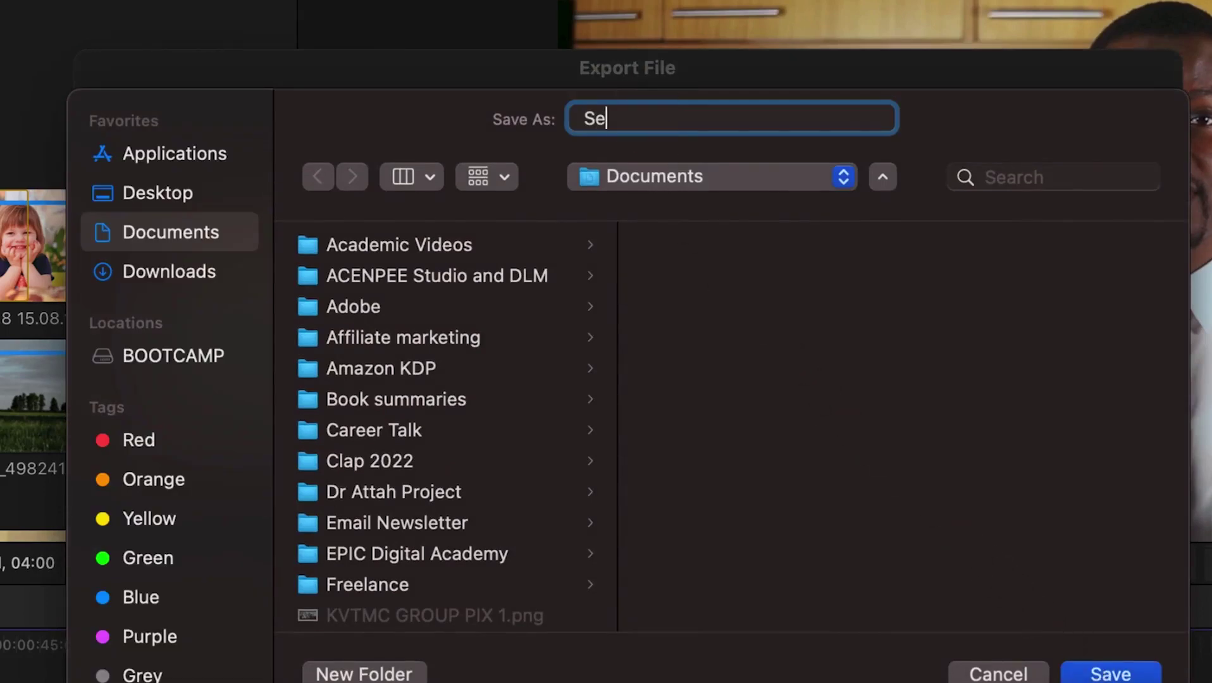
pyautogui.write('e')
# - Name the export 'Spending some time with yourself' and show the save-location list
pyautogui.press('BackSpace')
pyautogui.press('BackSpace')
pyautogui.write('pendi')
pyautogui.write('ng some time')
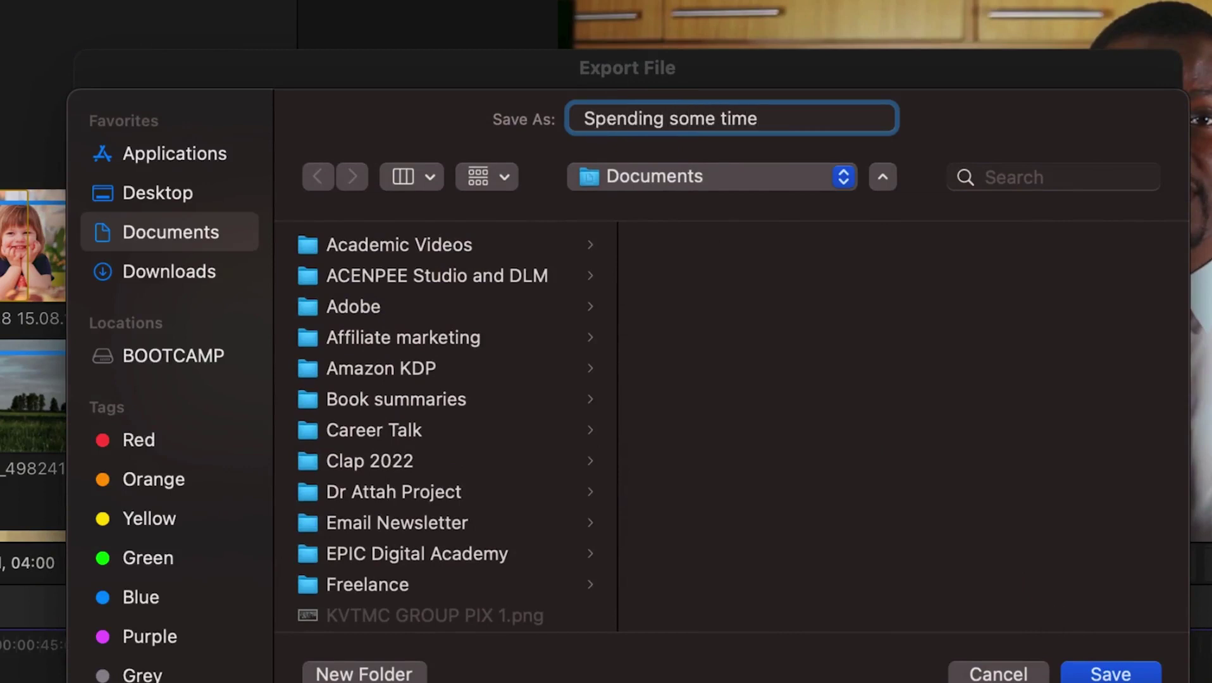
pyautogui.write(' with your')
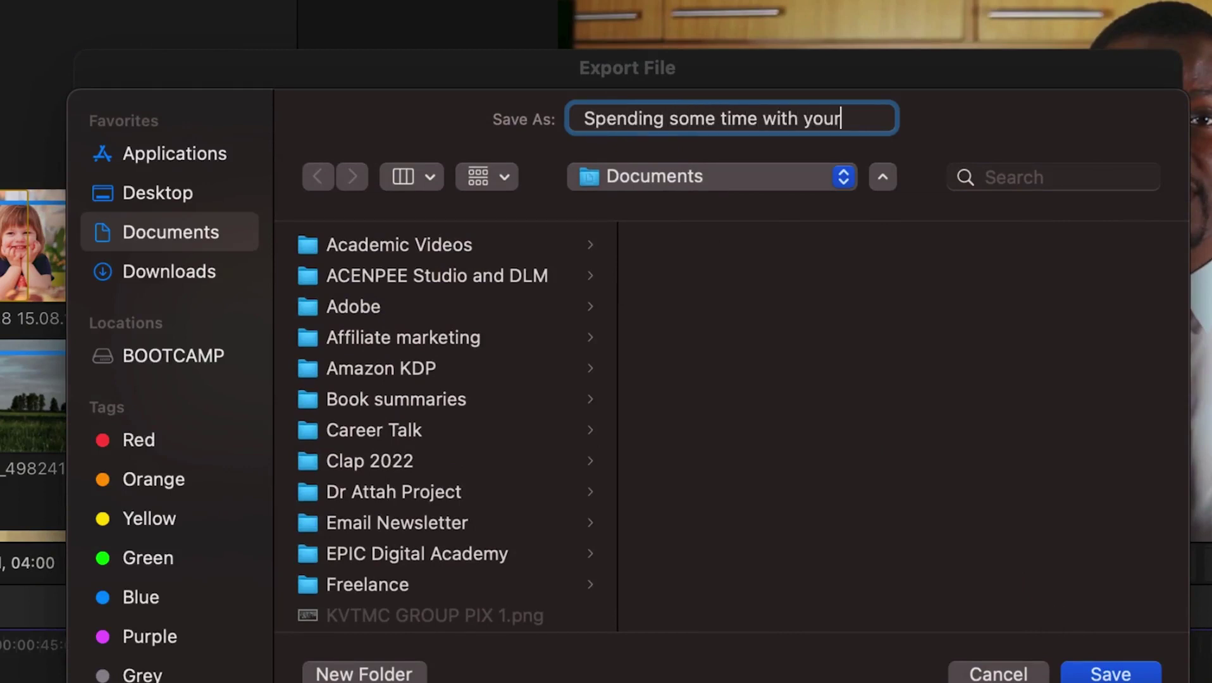
pyautogui.write('self')
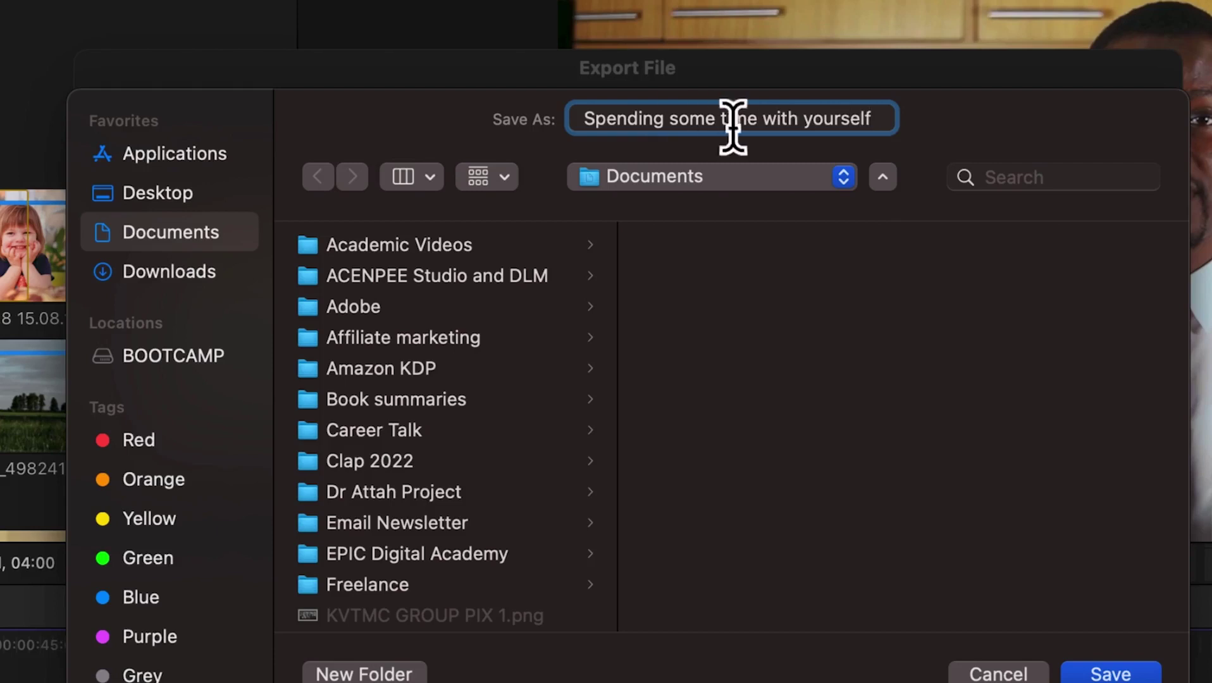
pyautogui.click(737, 180)
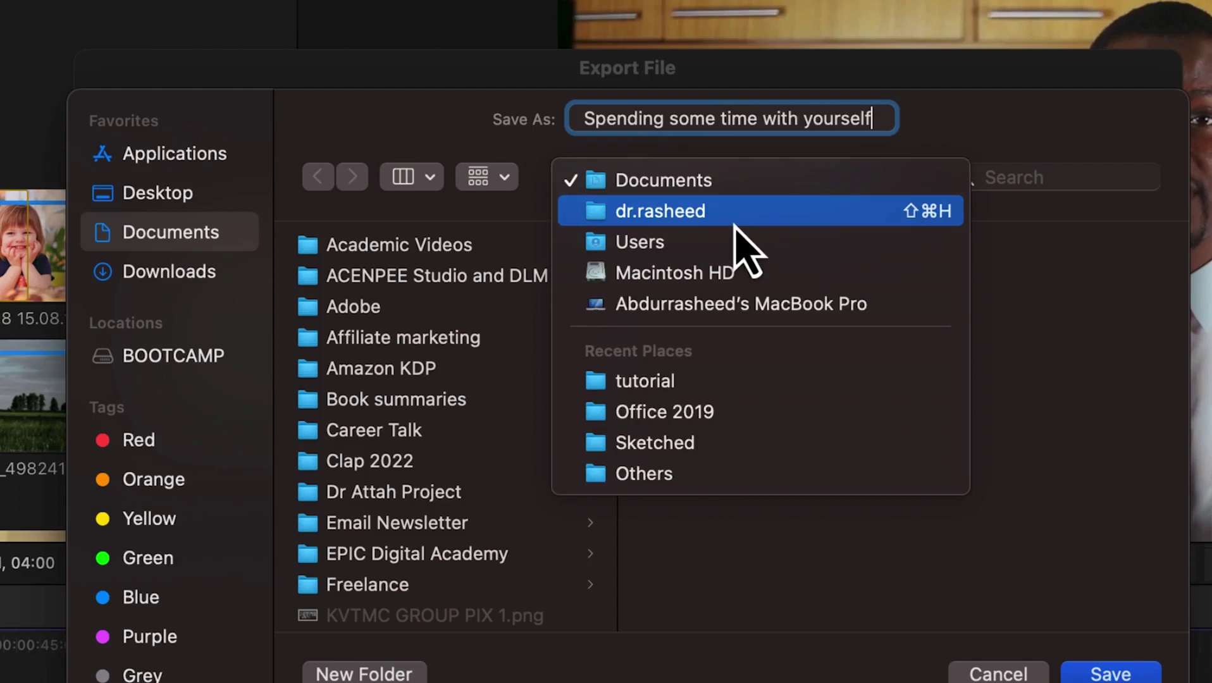
# - Create a 'Final cut export' folder inside Documents > YouTube and save the export there
pyautogui.click(709, 185)
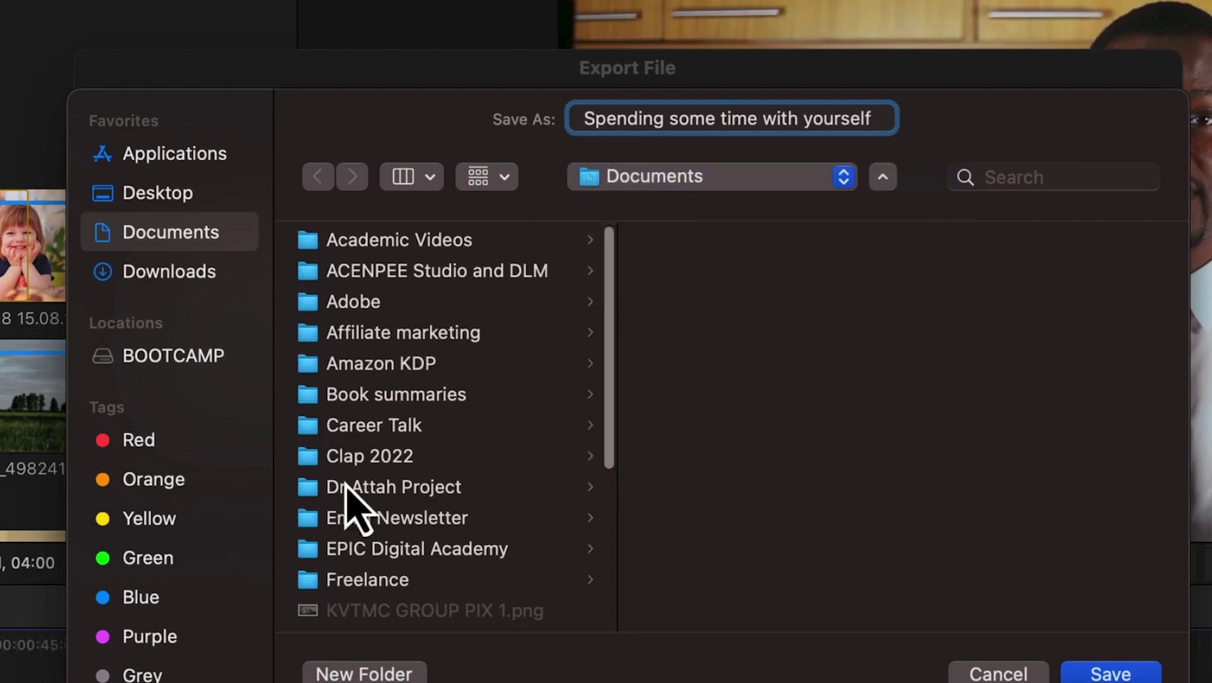
pyautogui.scroll(-10, 360, 501)
pyautogui.scroll(-3, 369, 530)
pyautogui.click(362, 603)
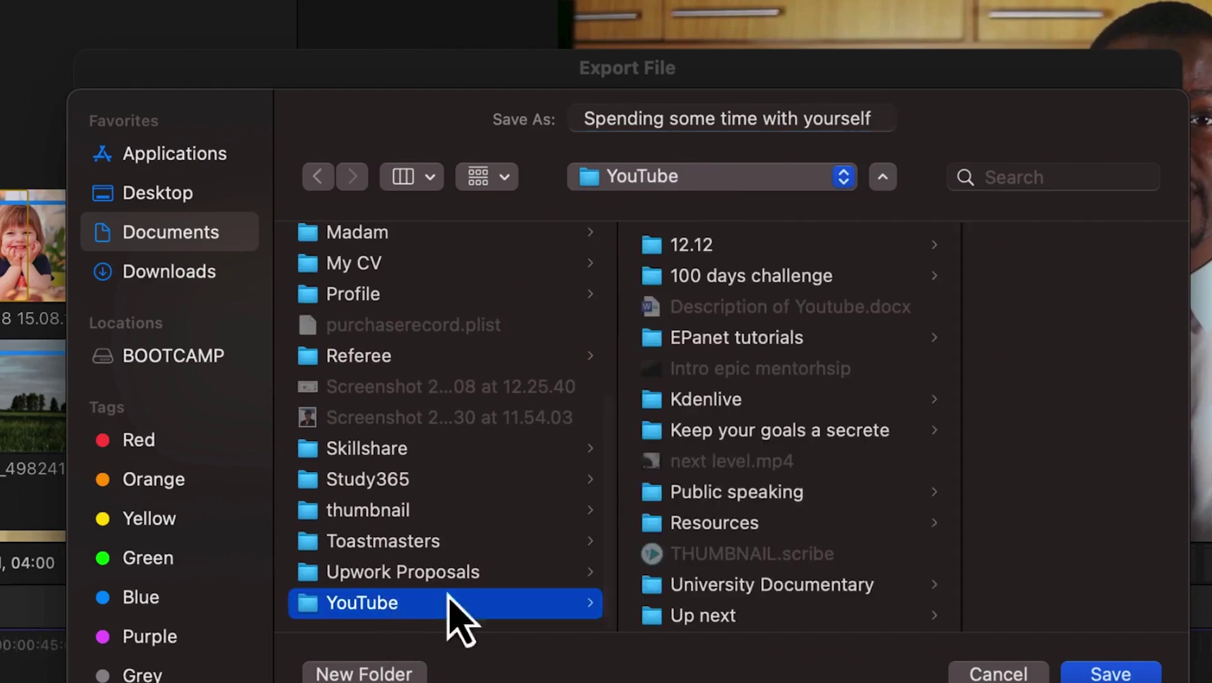
pyautogui.click(409, 673)
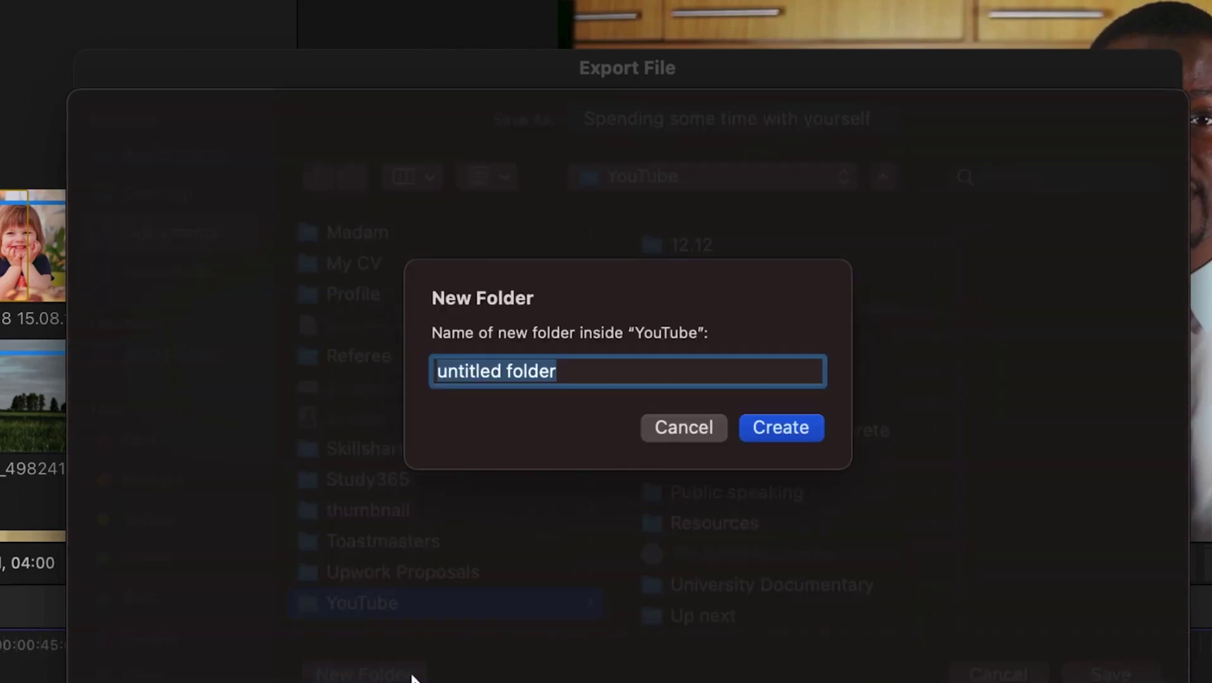
pyautogui.write('Final c')
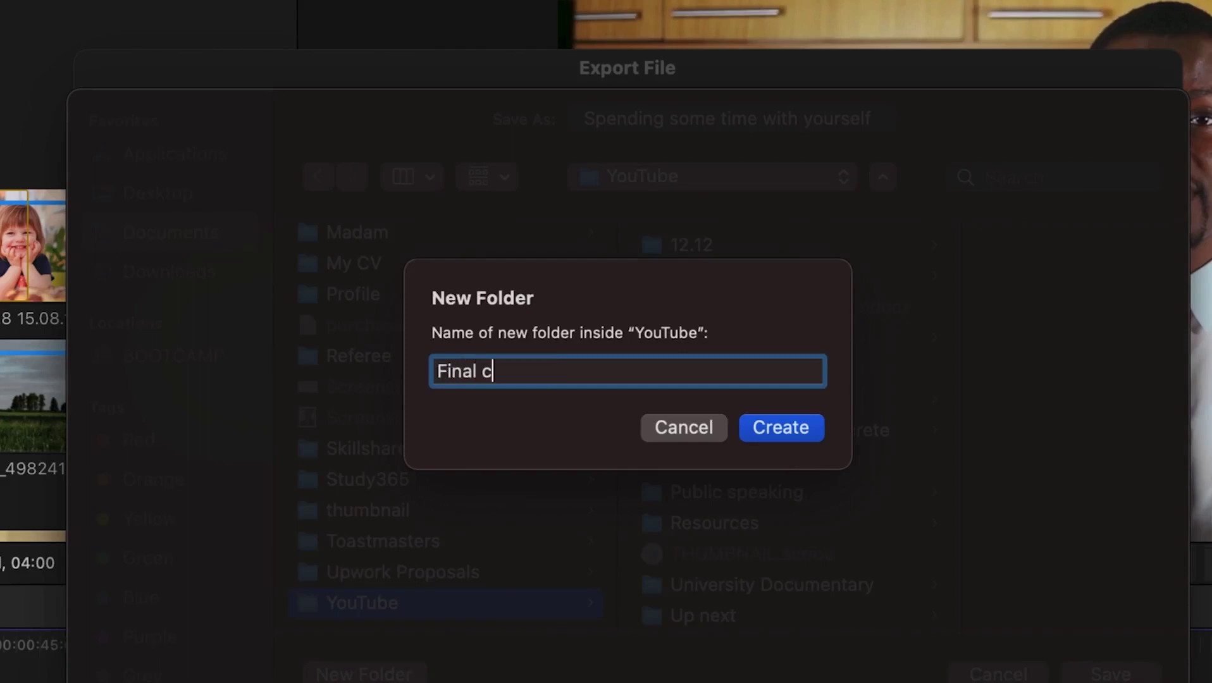
pyautogui.write('ut export')
pyautogui.press('Return')
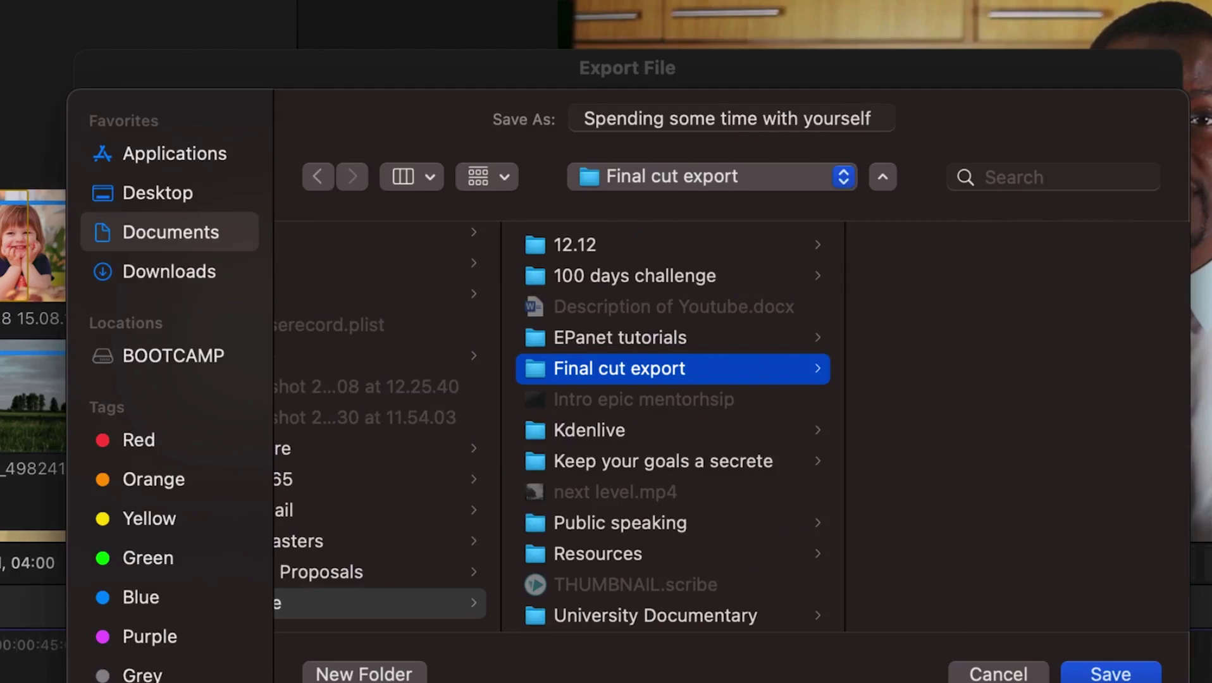
pyautogui.click(1109, 673)
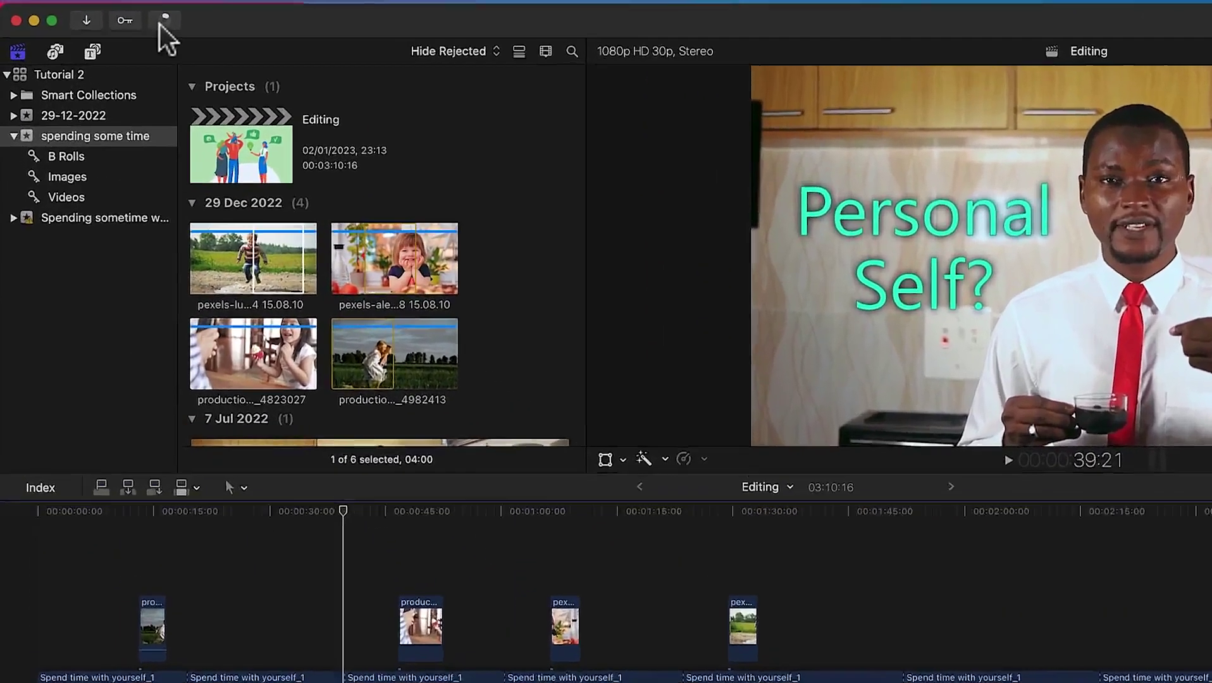
# - Monitor Background Tasks until 'Spending some time with yourself.mov' finishes exporting
pyautogui.click(202, 31)
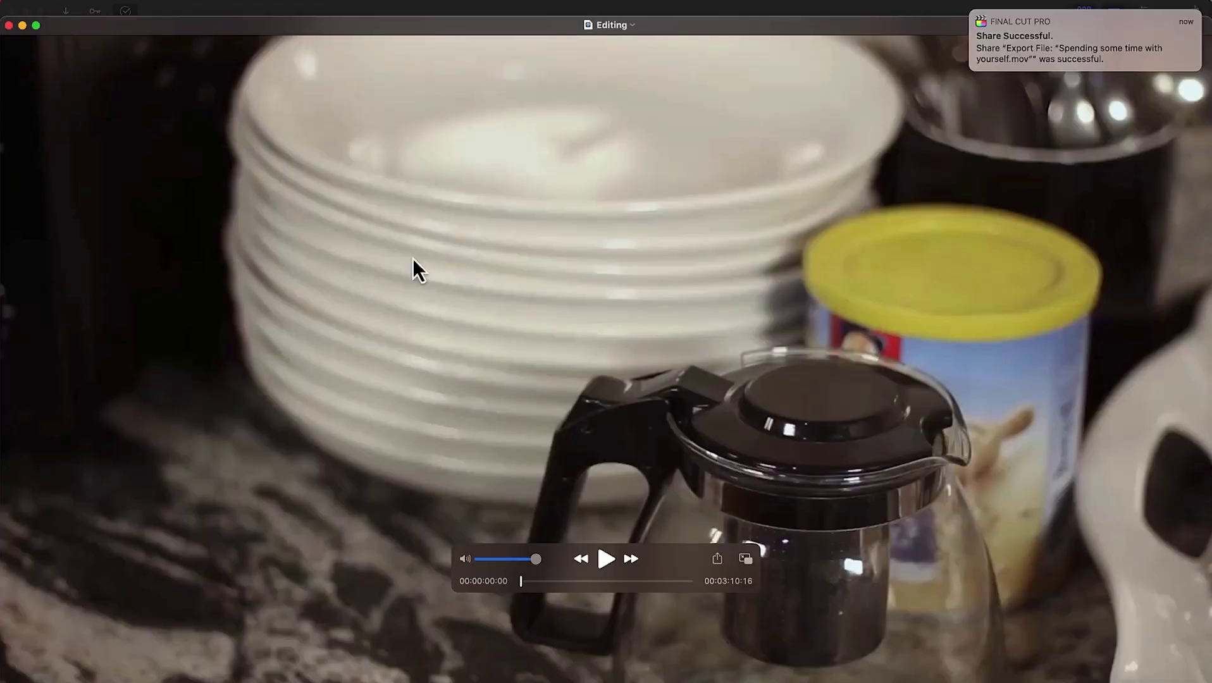
# - Play a few seconds of the exported movie in QuickTime Player, pause it, and close the window
pyautogui.click(607, 561)
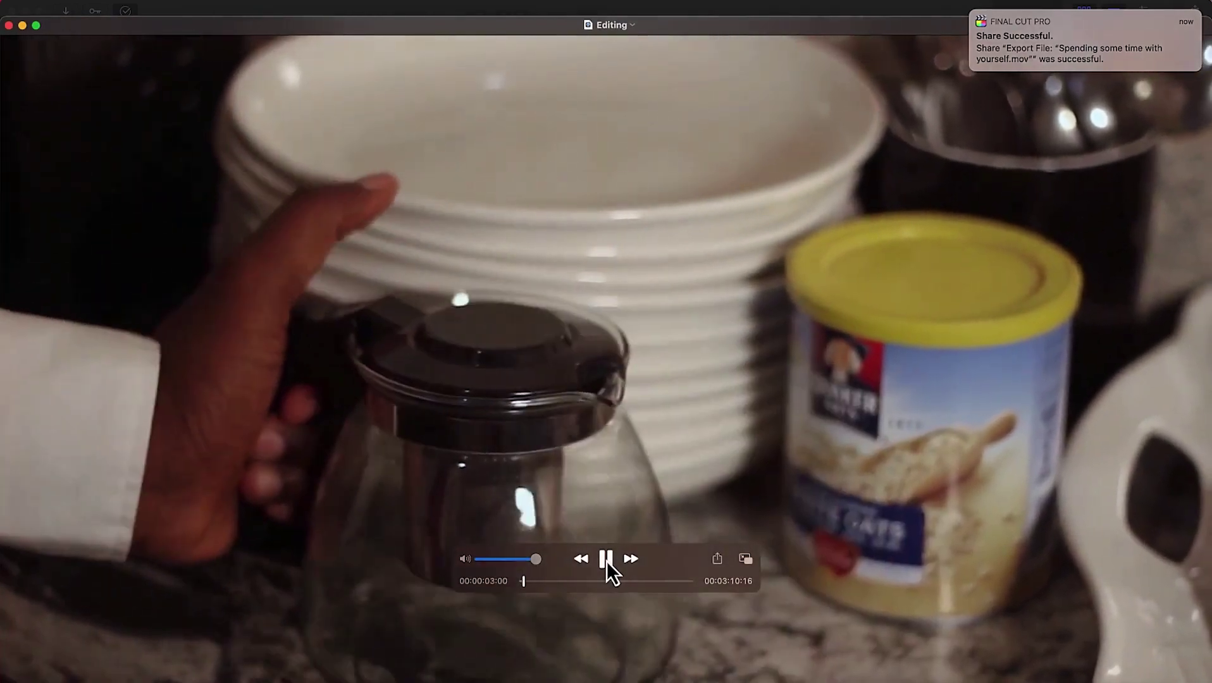
pyautogui.click(606, 561)
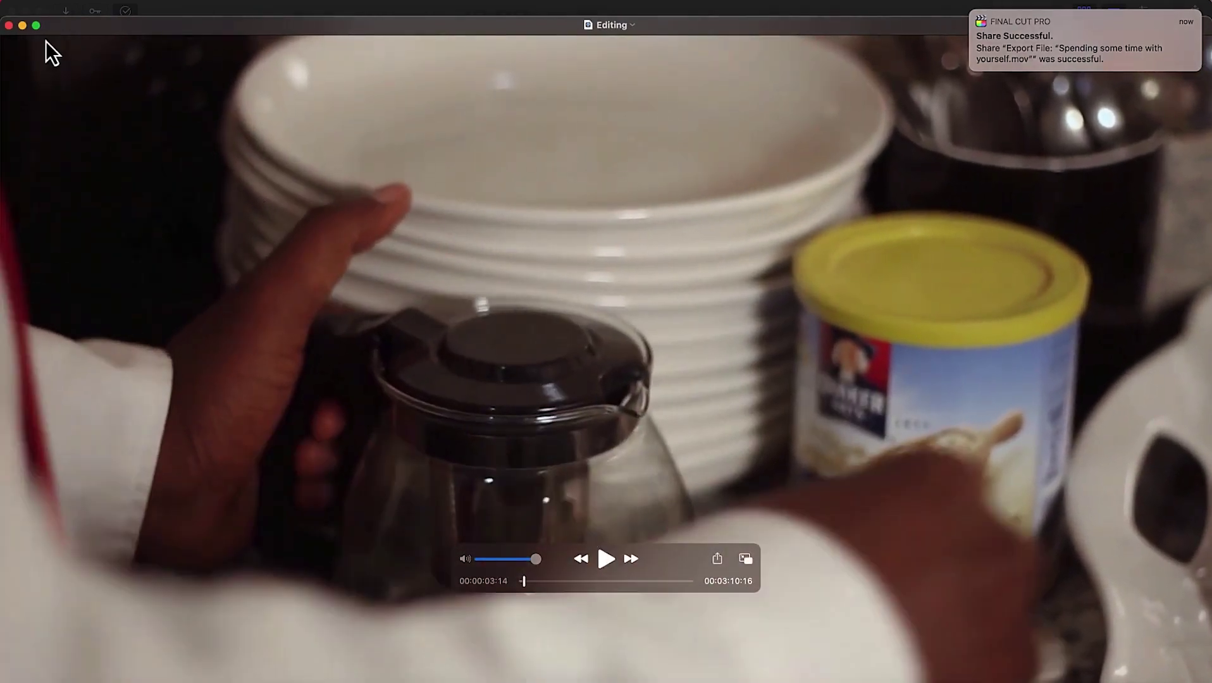
pyautogui.click(8, 25)
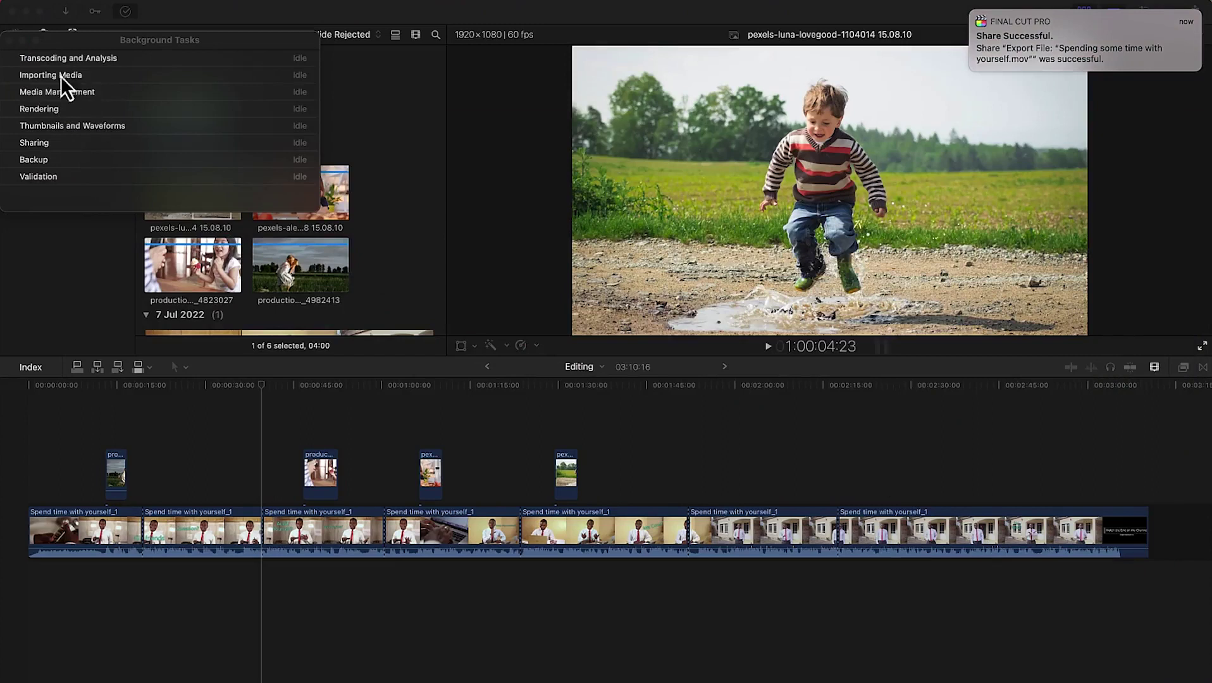
# - Close the Background Tasks window to return to the plain editor
pyautogui.click(9, 41)
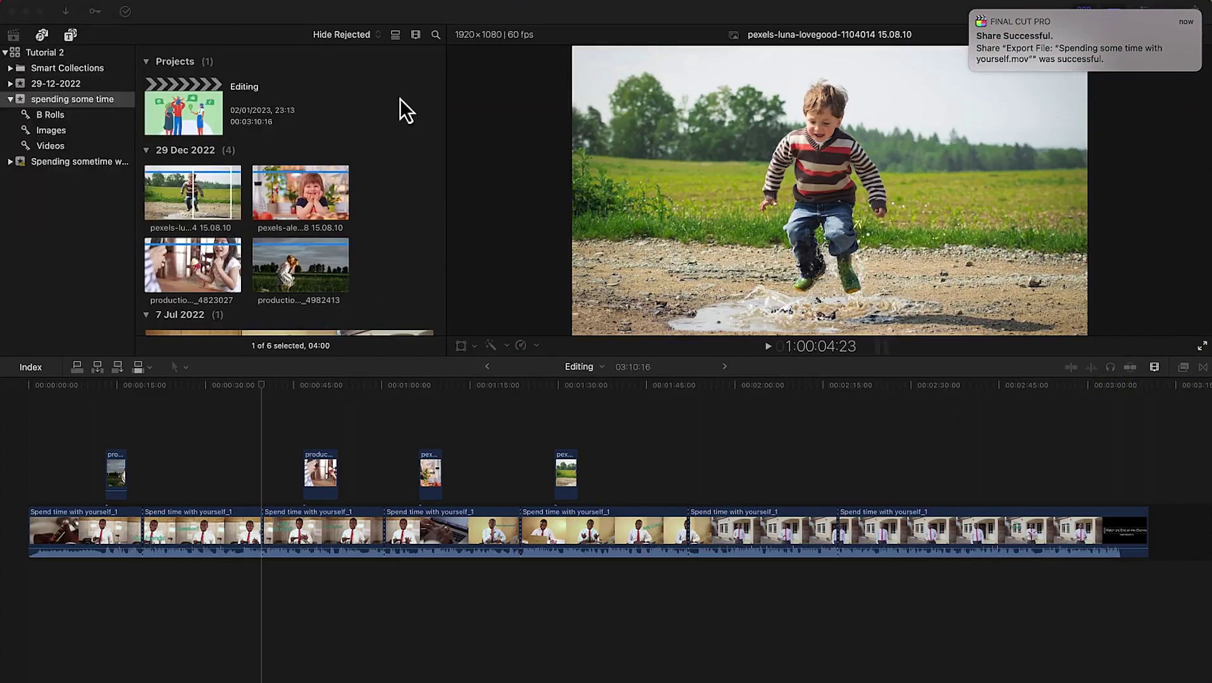